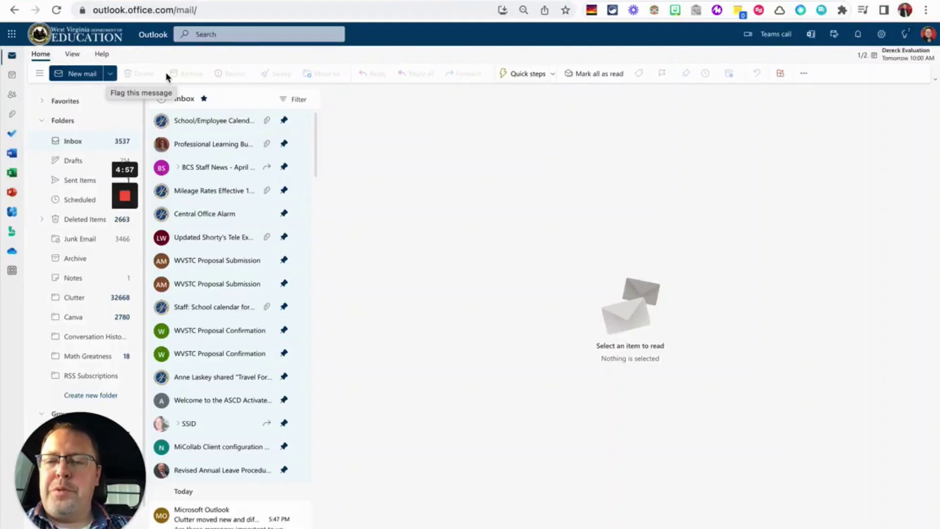
Start a new email to Julie with the subject 'Loops Testing 5'
{"action": "left_click", "coordinate": [78, 74]}
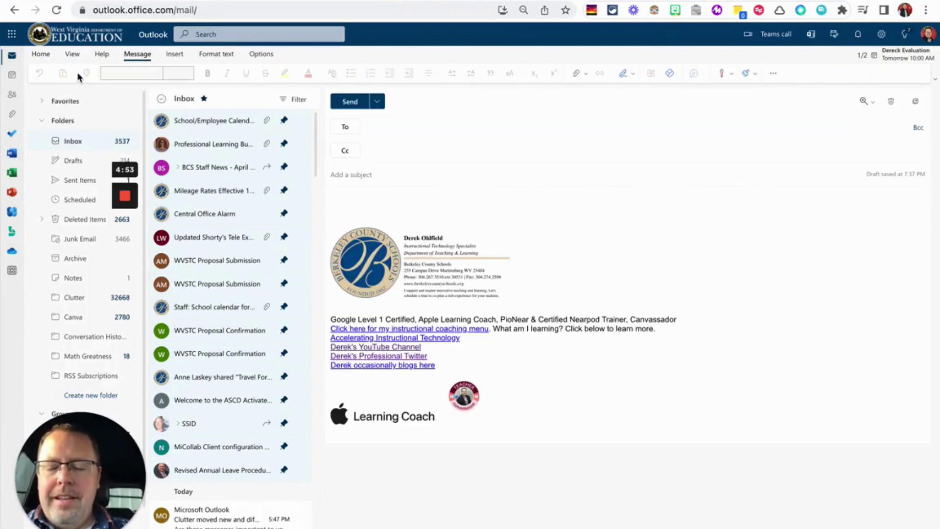
{"action": "type", "text": "julie"}
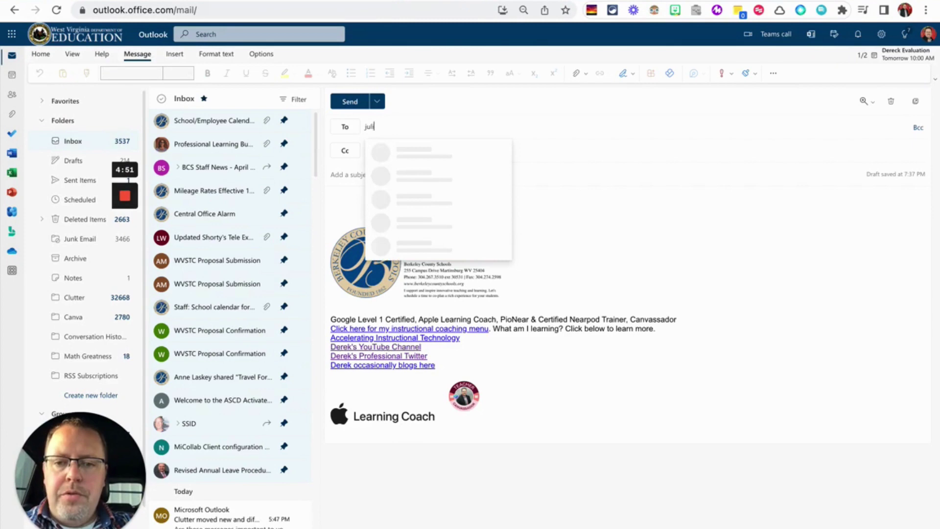
{"action": "key", "text": "Return"}
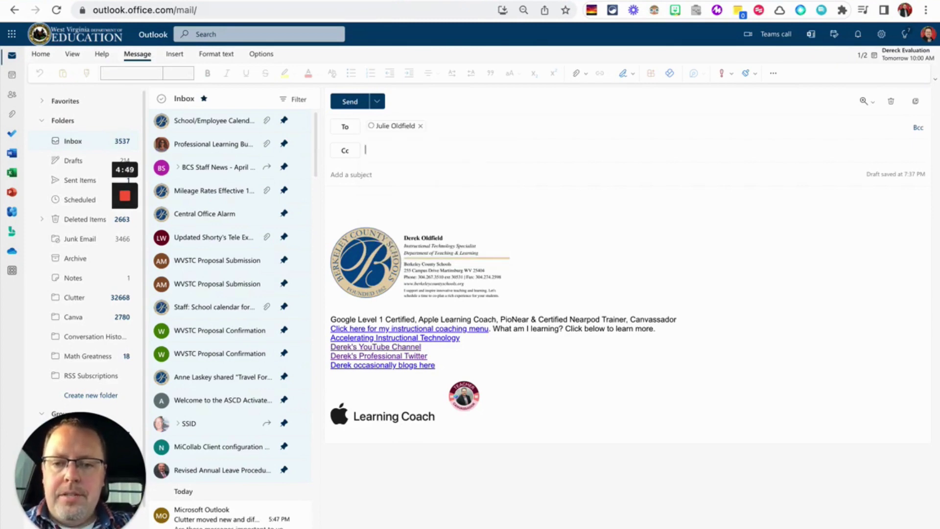
{"action": "type", "text": "Loops"}
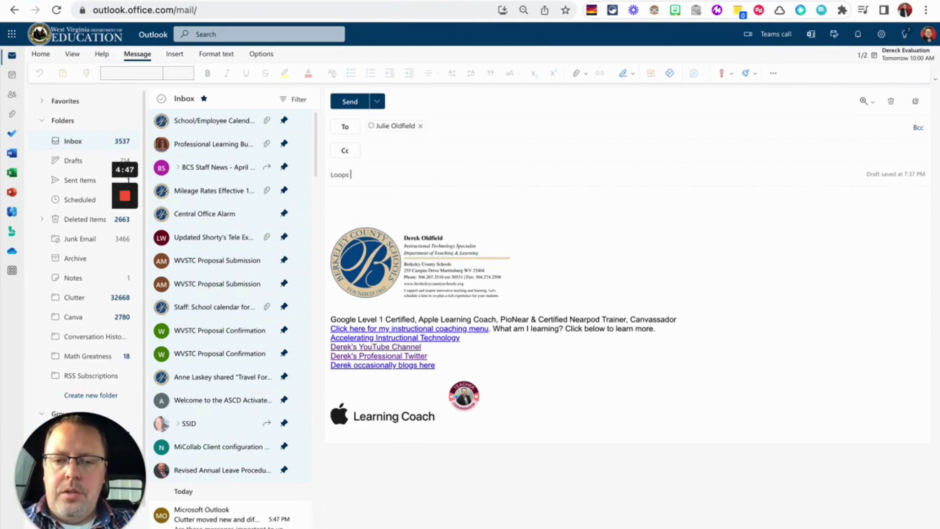
{"action": "type", "text": " Testing 5"}
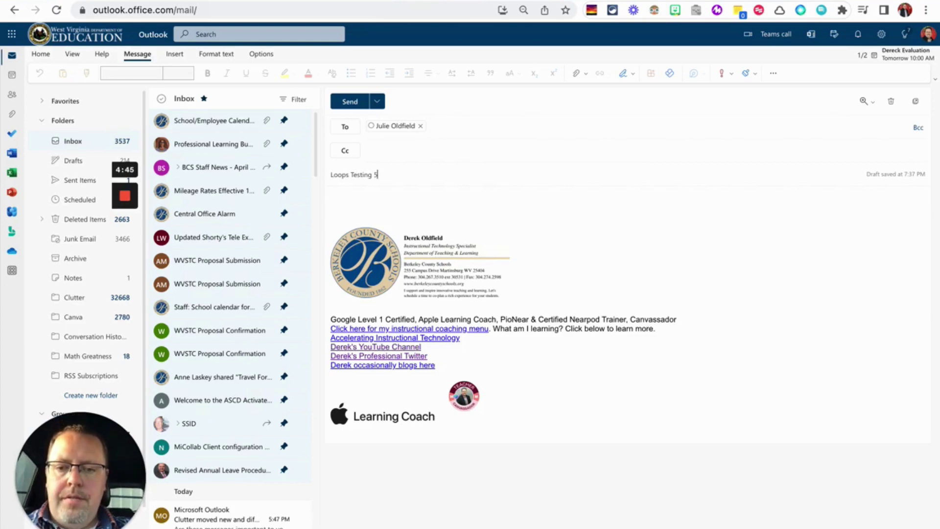
{"action": "left_click", "coordinate": [346, 195]}
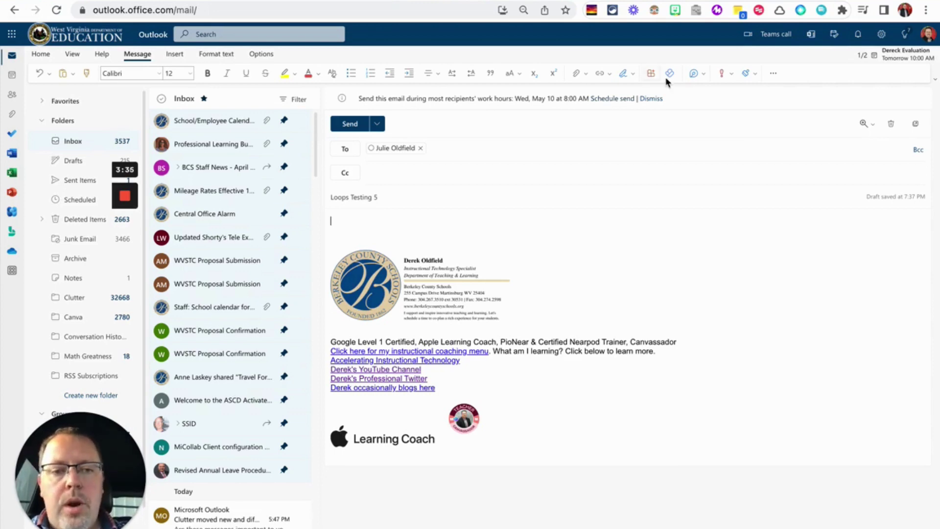
Show the Loop components dropdown on the Message ribbon
{"action": "left_click", "coordinate": [699, 75]}
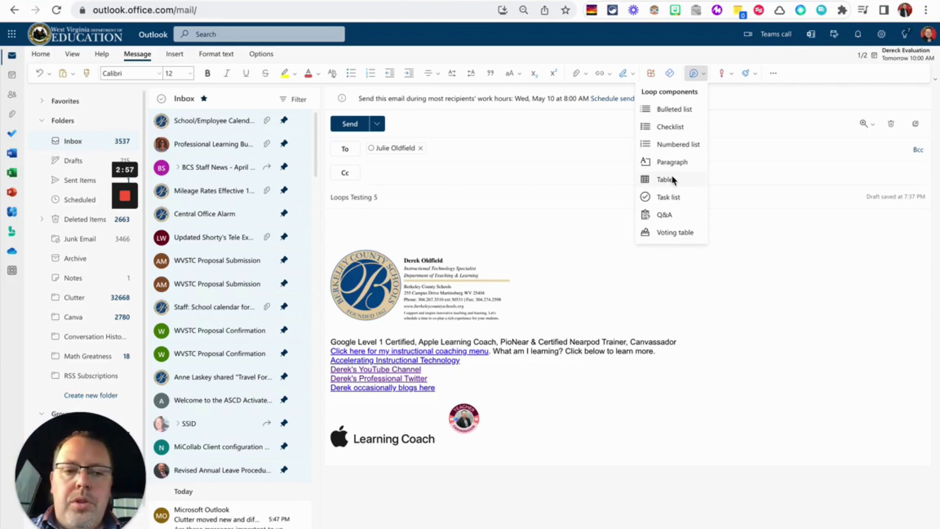
Insert a Loop table titled 'What are you bringing to the feast?' and add more columns
{"action": "left_click", "coordinate": [671, 179]}
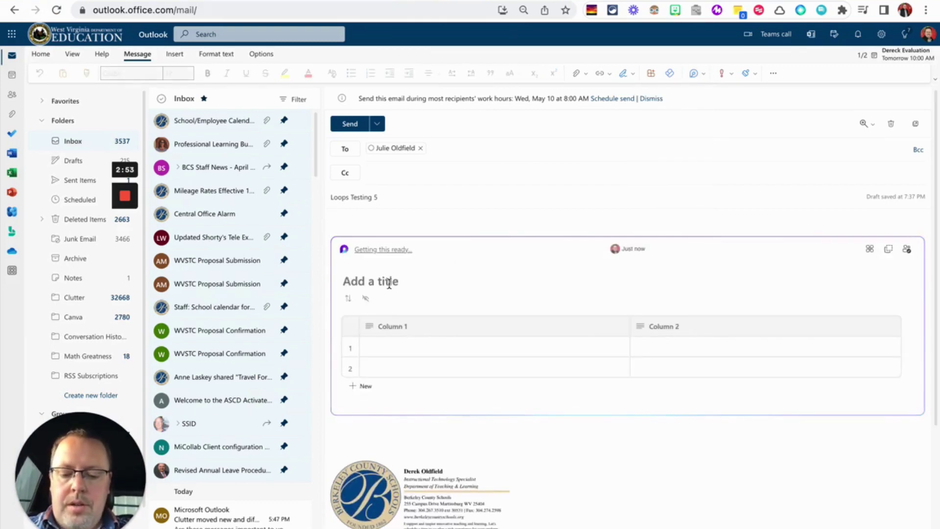
{"action": "left_click", "coordinate": [390, 282]}
{"action": "type", "text": "What are you bringin"}
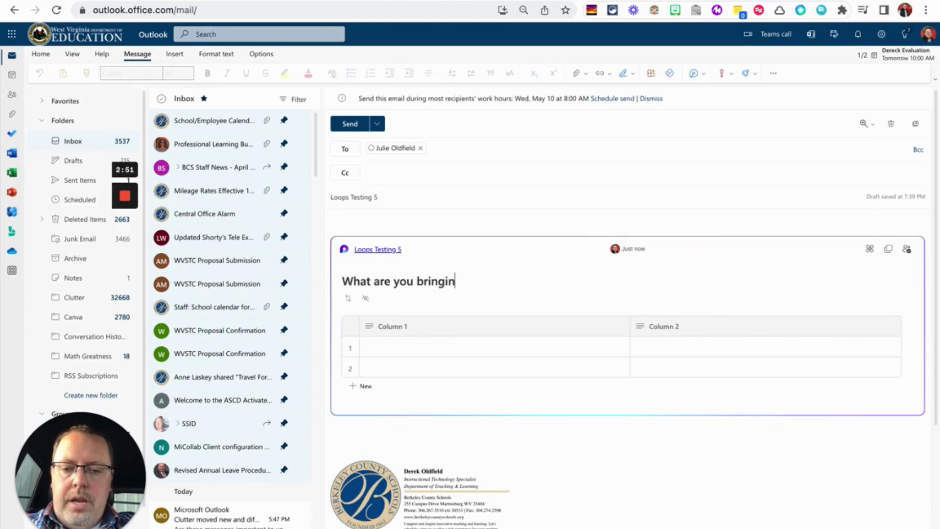
{"action": "type", "text": "g to the feast"}
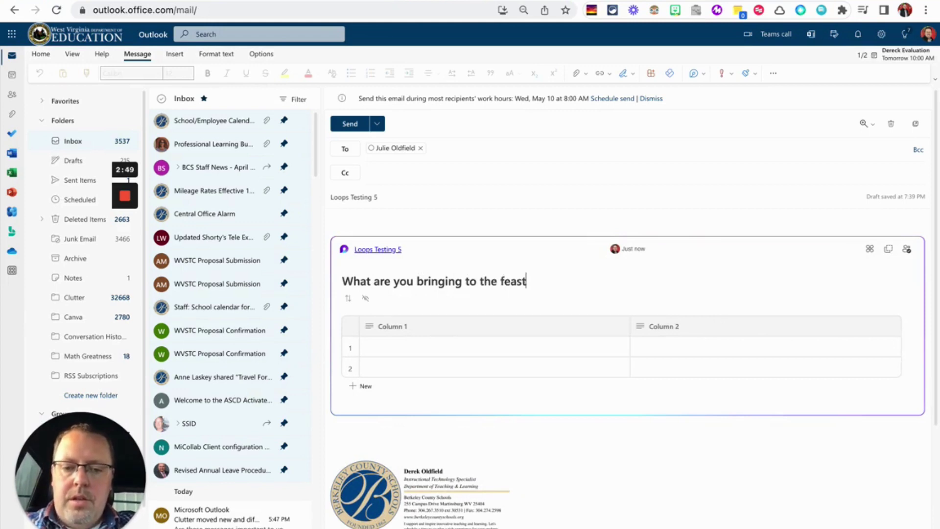
{"action": "type", "text": "?"}
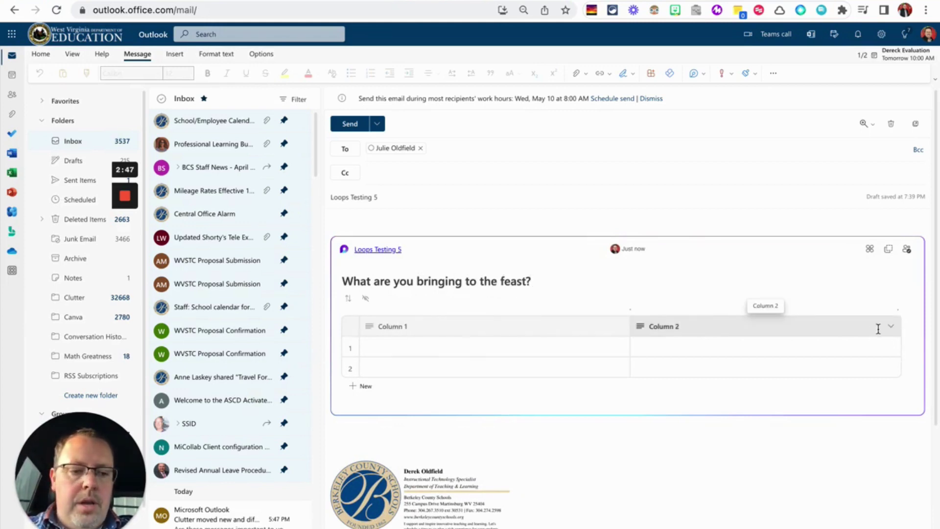
{"action": "left_click", "coordinate": [897, 314]}
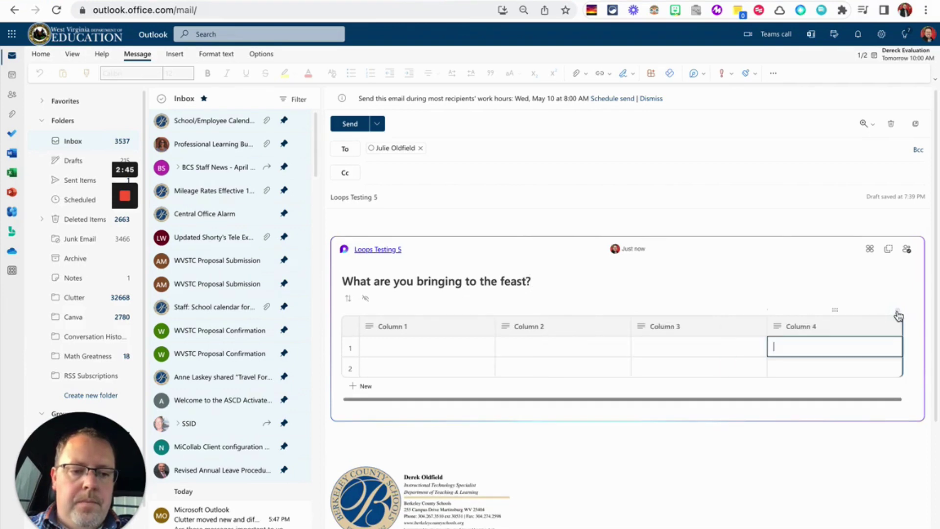
Fill row 1 with Cookies, Cake, Ice Cream and Drinks, and add rows up to five
{"action": "left_click", "coordinate": [399, 342]}
{"action": "type", "text": "Cookies"}
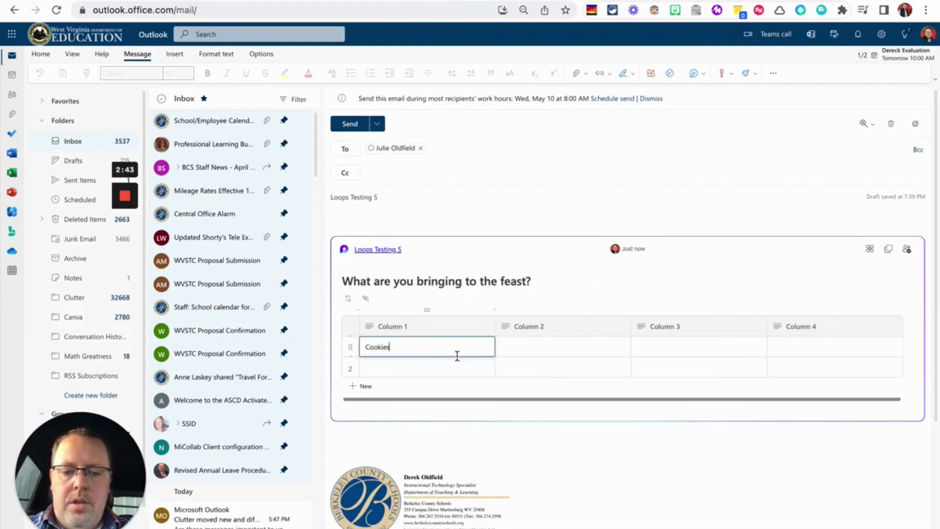
{"action": "left_click", "coordinate": [529, 347]}
{"action": "type", "text": "Cake"}
{"action": "left_click", "coordinate": [651, 349]}
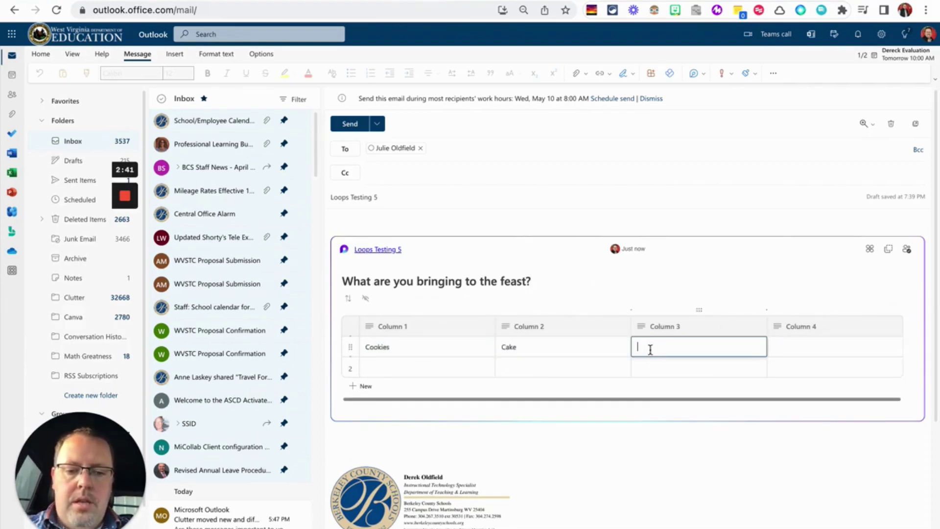
{"action": "type", "text": "Ice Cream"}
{"action": "left_click", "coordinate": [804, 350]}
{"action": "type", "text": "Drinks"}
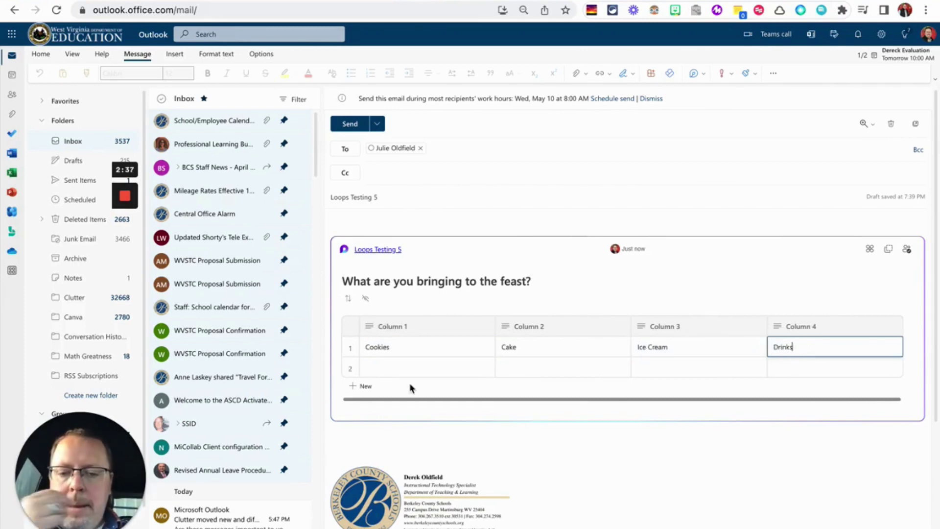
{"action": "mouse_move", "coordinate": [351, 368]}
{"action": "left_click", "coordinate": [352, 381]}
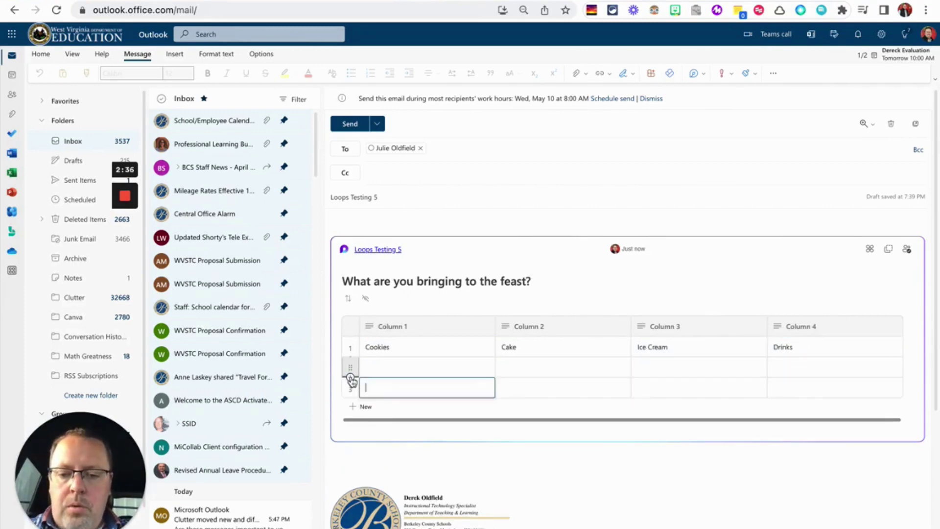
{"action": "left_click", "coordinate": [353, 406]}
{"action": "left_click", "coordinate": [353, 415]}
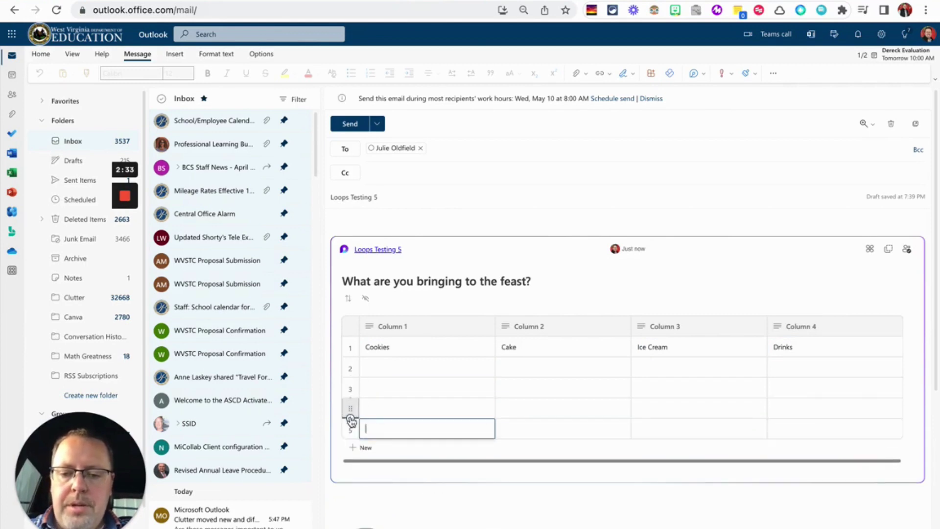
Share the Loop table with recipients of this message with Can edit permission
{"action": "left_click", "coordinate": [393, 251]}
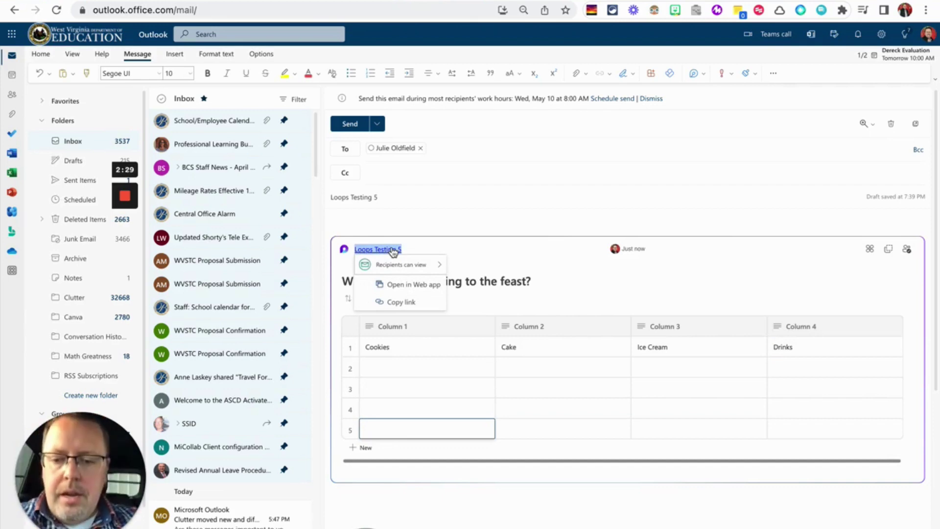
{"action": "left_click", "coordinate": [430, 265]}
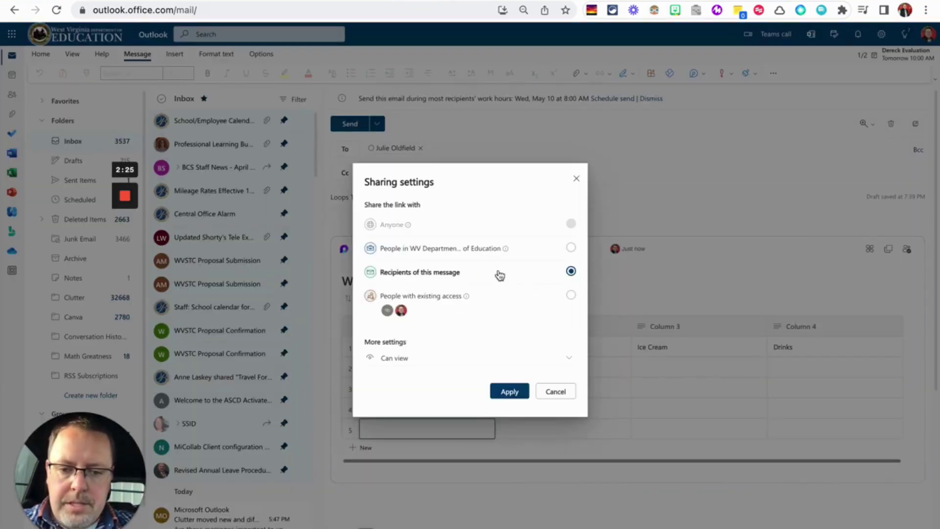
{"action": "left_click", "coordinate": [414, 355]}
{"action": "left_click", "coordinate": [414, 312]}
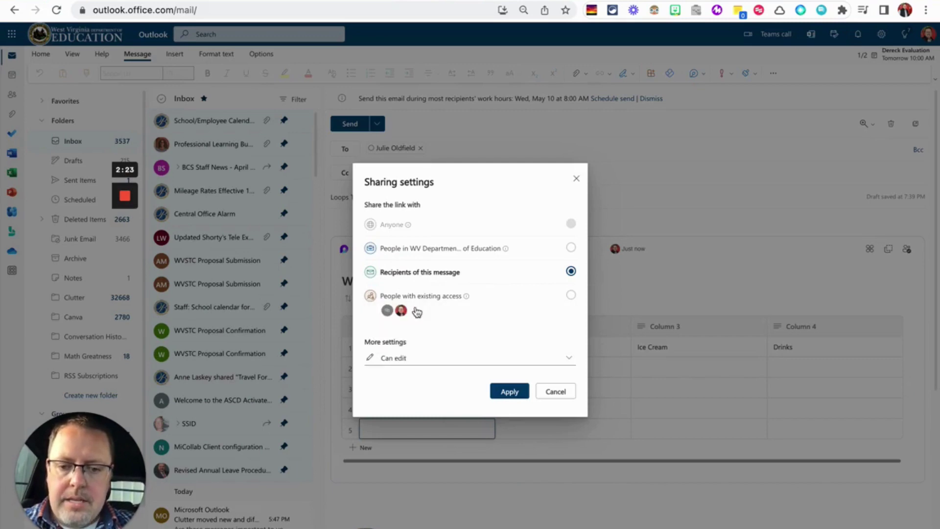
{"action": "left_click", "coordinate": [509, 390]}
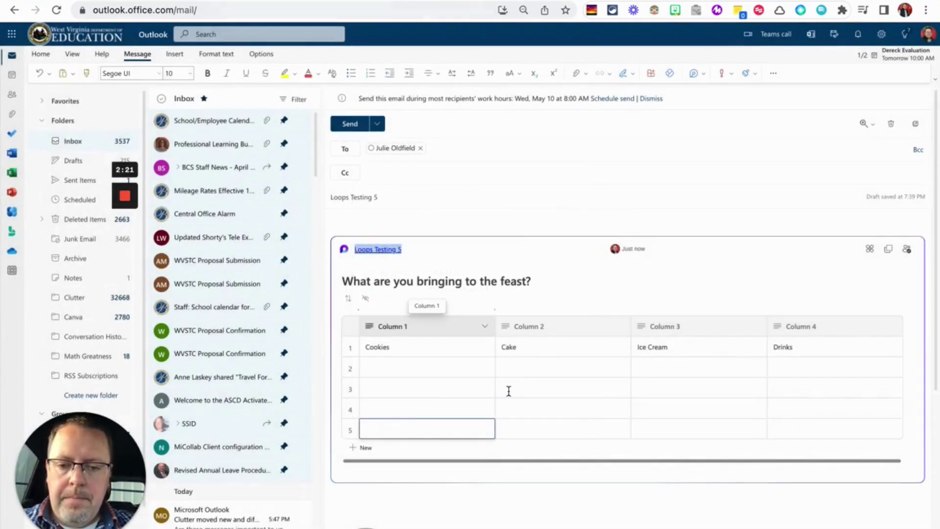
Review the recipient fields and send the Loops Testing 5 email
{"action": "left_click", "coordinate": [436, 149]}
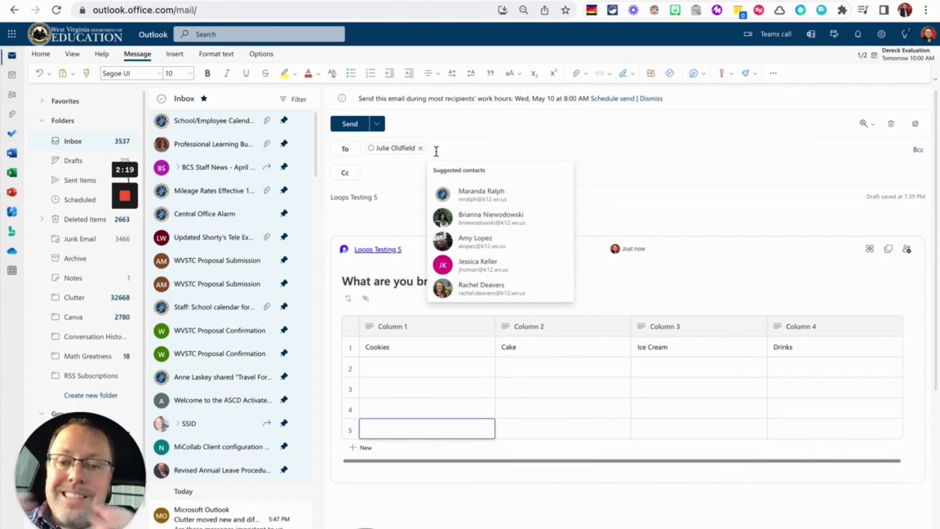
{"action": "left_click", "coordinate": [400, 171]}
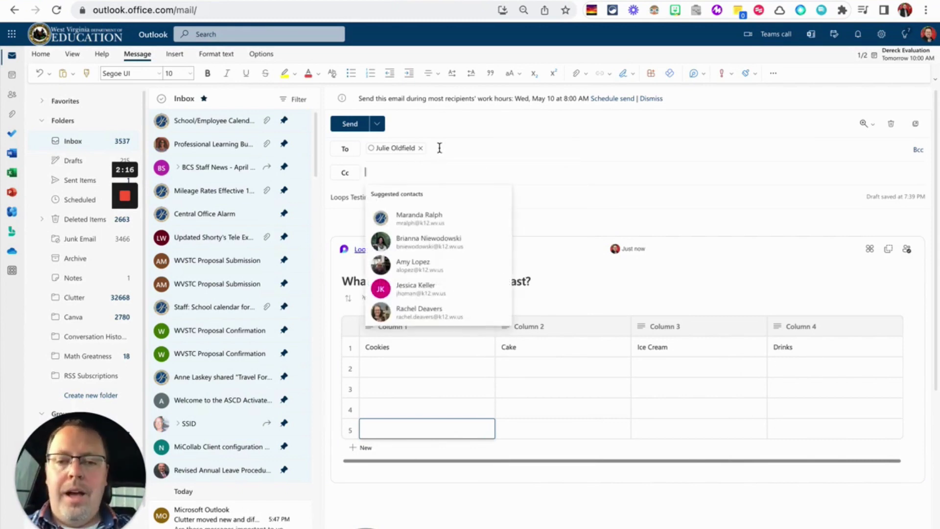
{"action": "left_click", "coordinate": [440, 148]}
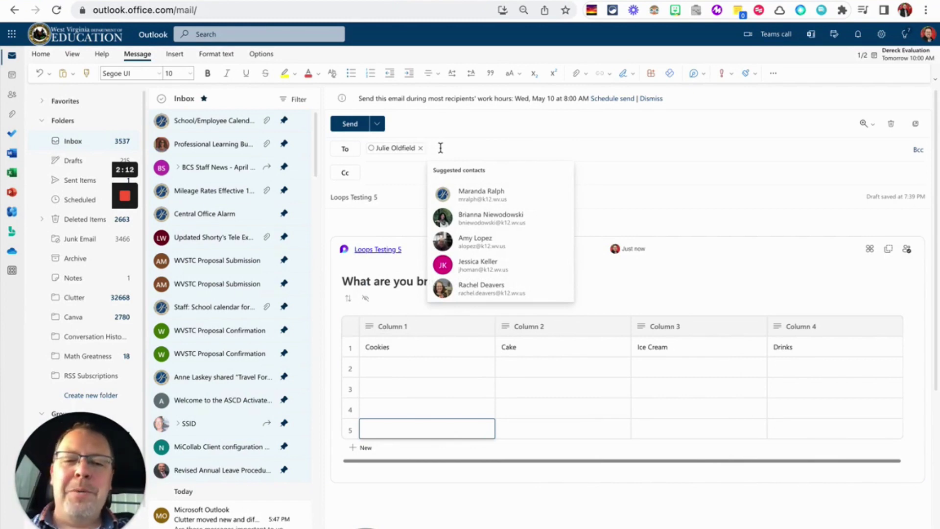
{"action": "left_click", "coordinate": [351, 124]}
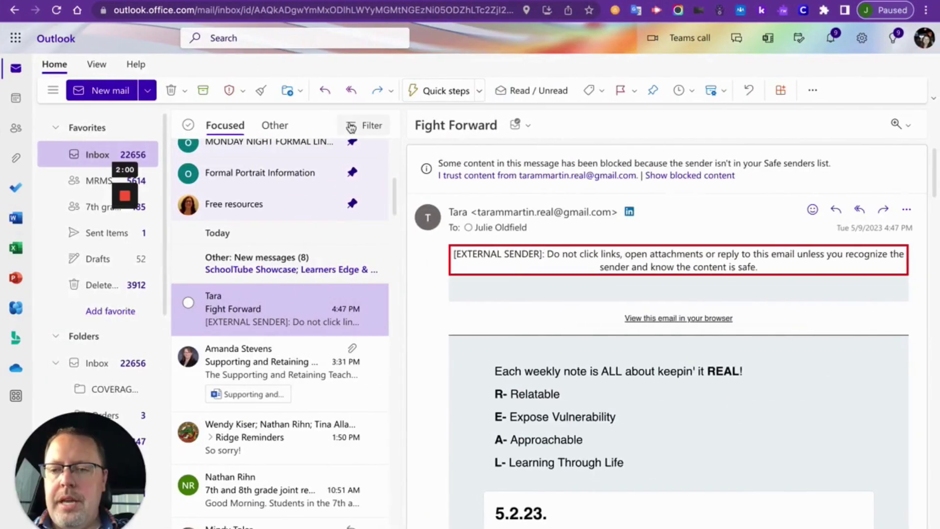
Refresh the recipient's inbox and open the Loops Testing 5 email
{"action": "left_click", "coordinate": [98, 156]}
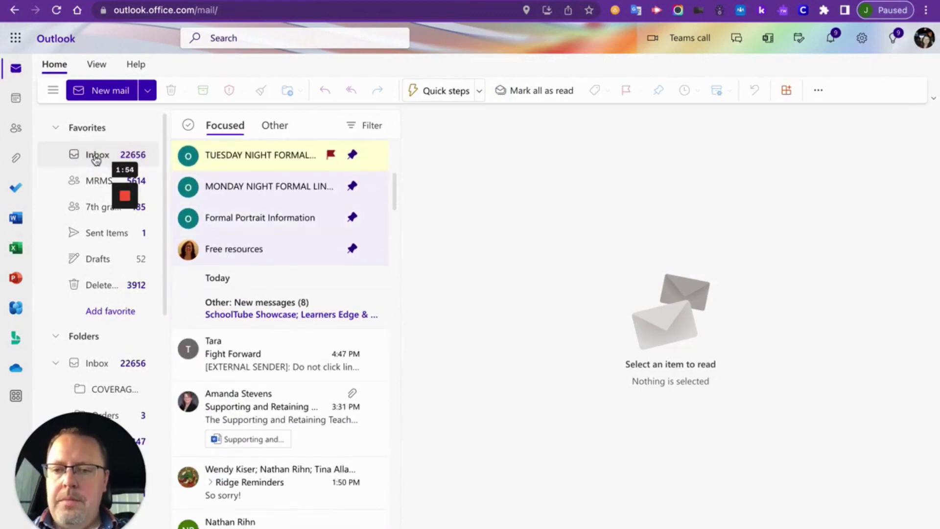
{"action": "left_click", "coordinate": [96, 156]}
{"action": "scroll", "coordinate": [250, 261], "scroll_direction": "down", "scroll_amount": 2}
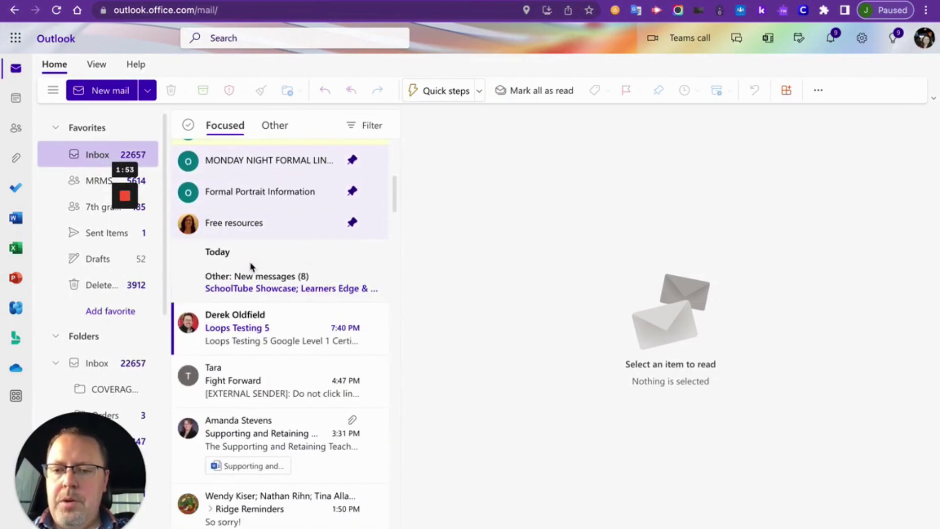
{"action": "left_click", "coordinate": [245, 335]}
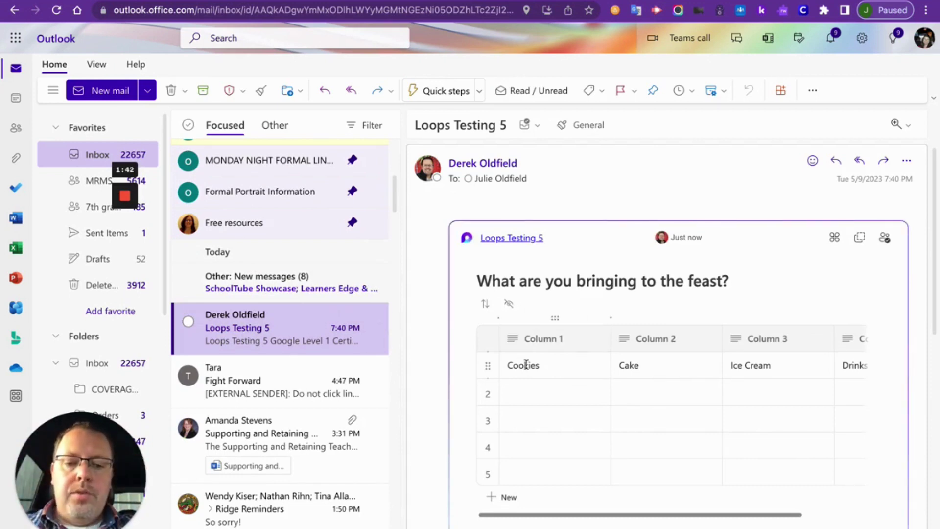
Enter names in row 2 under Cookies and Ice Cream in the Loop table
{"action": "left_click", "coordinate": [529, 386]}
{"action": "type", "text": "ie"}
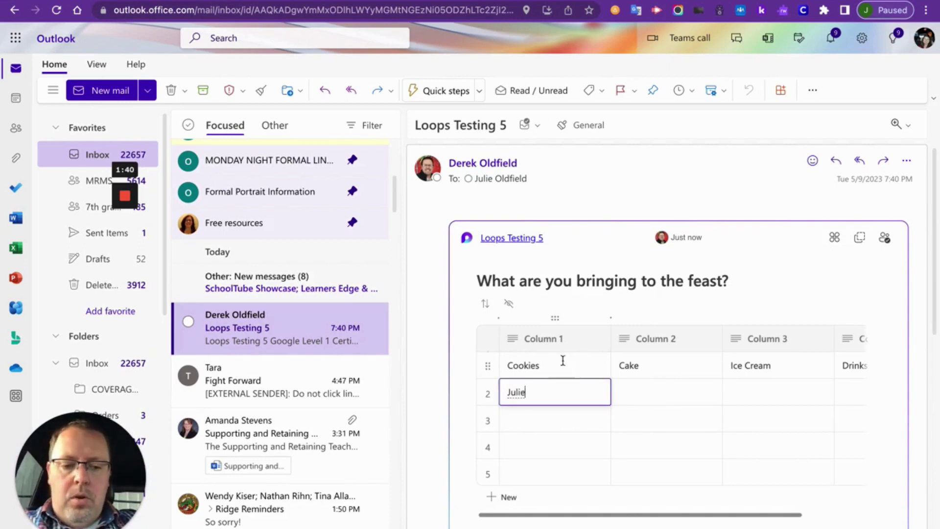
{"action": "left_click", "coordinate": [750, 385]}
{"action": "type", "text": "Julie"}
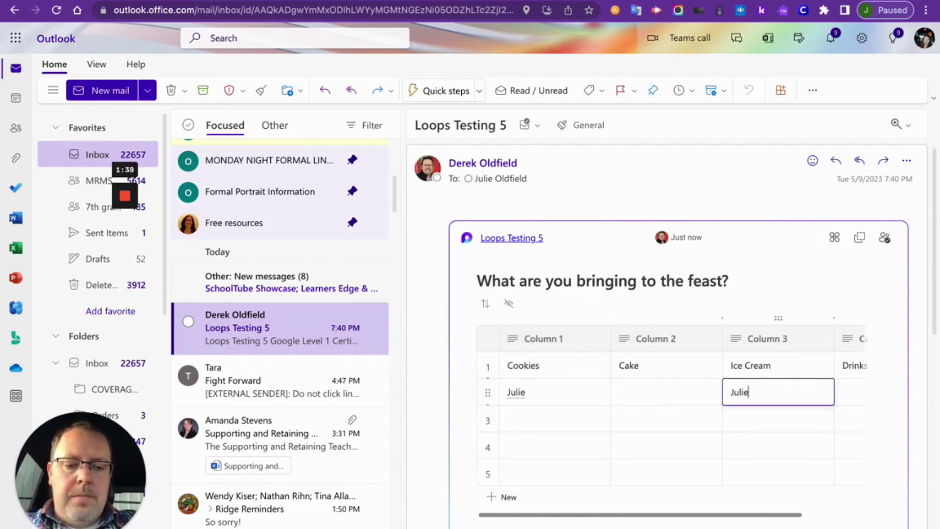
{"action": "left_click", "coordinate": [437, 238]}
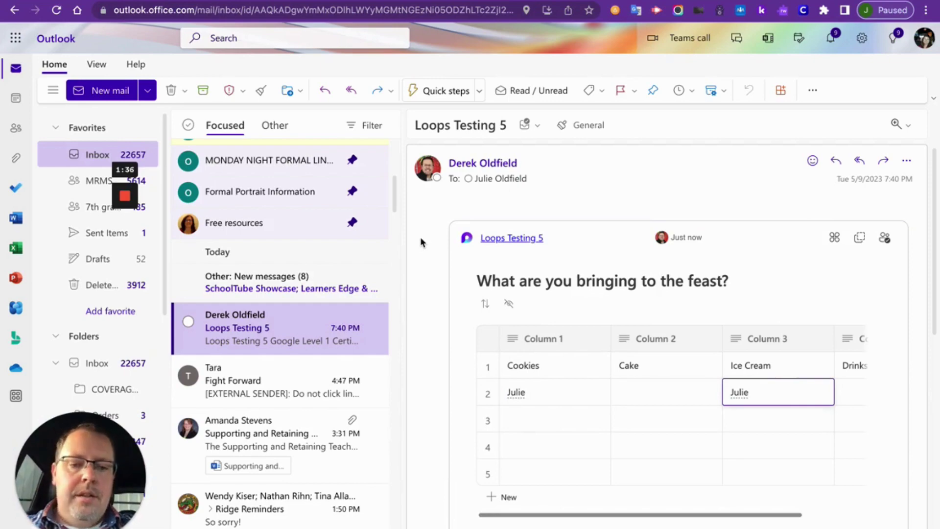
{"action": "left_click", "coordinate": [517, 421]}
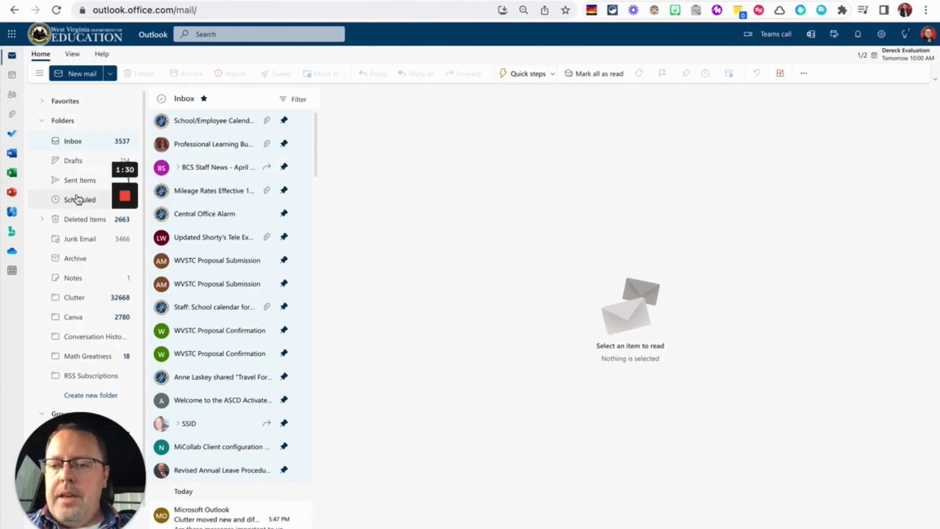
View the recipient's signups in the Loops Testing 5 copy in Sent Items
{"action": "left_click", "coordinate": [79, 181]}
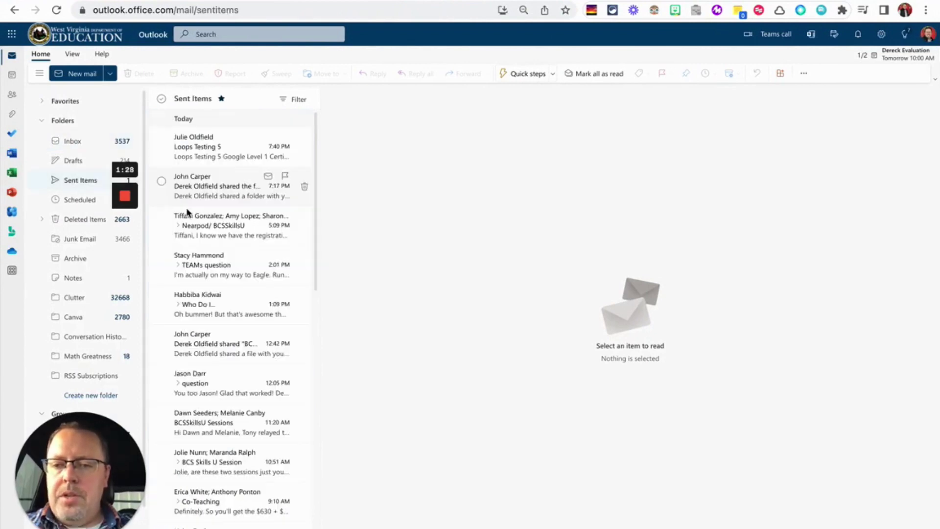
{"action": "left_click", "coordinate": [219, 151]}
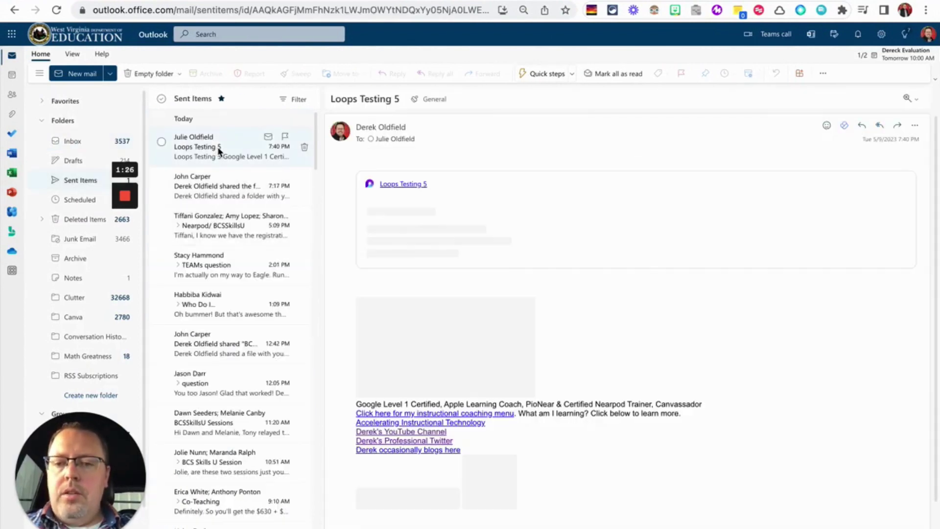
{"action": "mouse_move", "coordinate": [448, 302]}
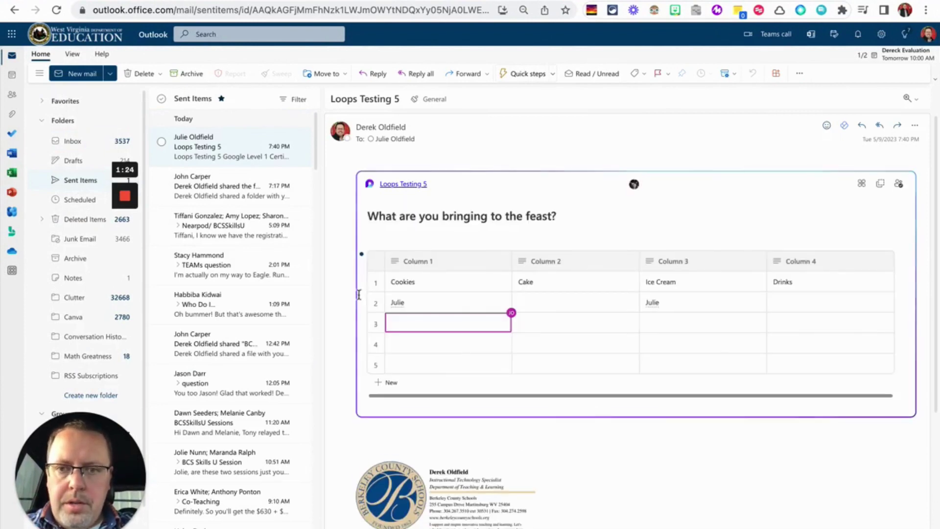
{"action": "scroll", "coordinate": [347, 310], "scroll_direction": "down", "scroll_amount": 1}
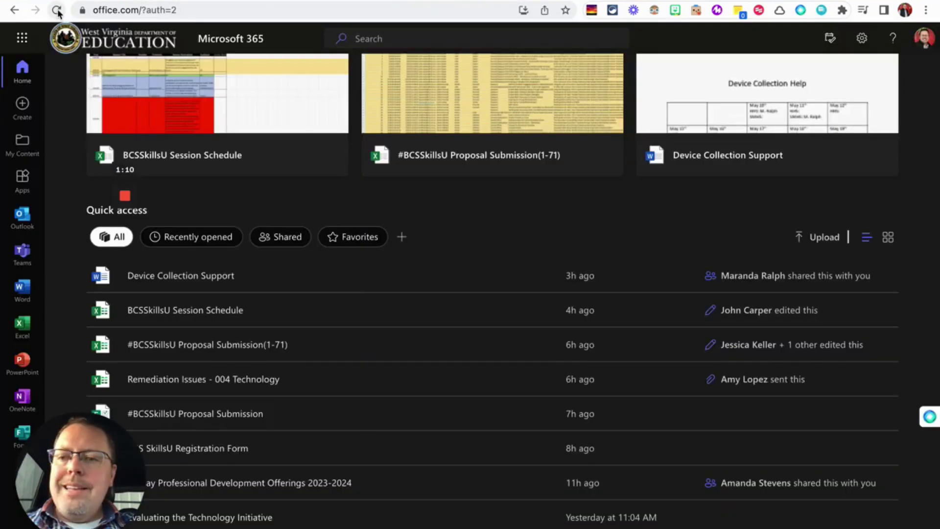
Reload office.com and scroll to Quick access, where Loops Testing 5 is listed
{"action": "left_click", "coordinate": [57, 10]}
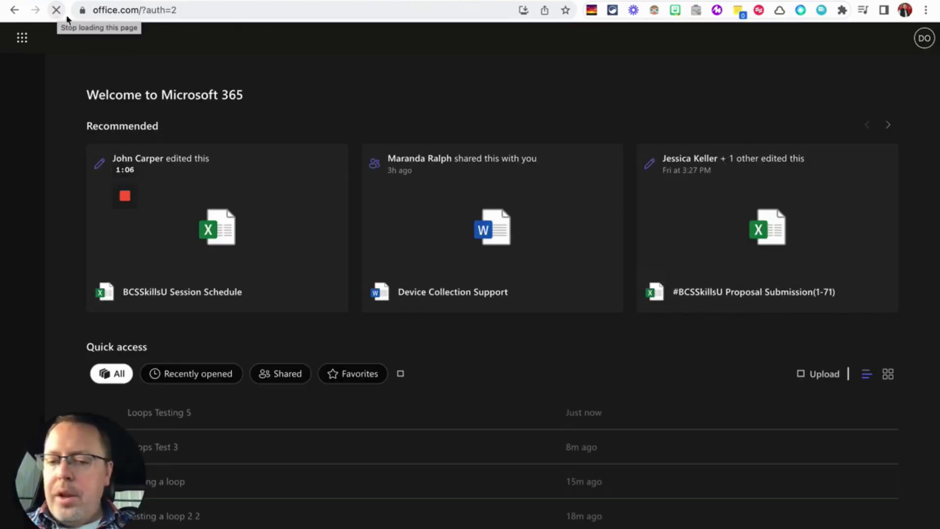
{"action": "scroll", "coordinate": [318, 284], "scroll_direction": "down", "scroll_amount": 2}
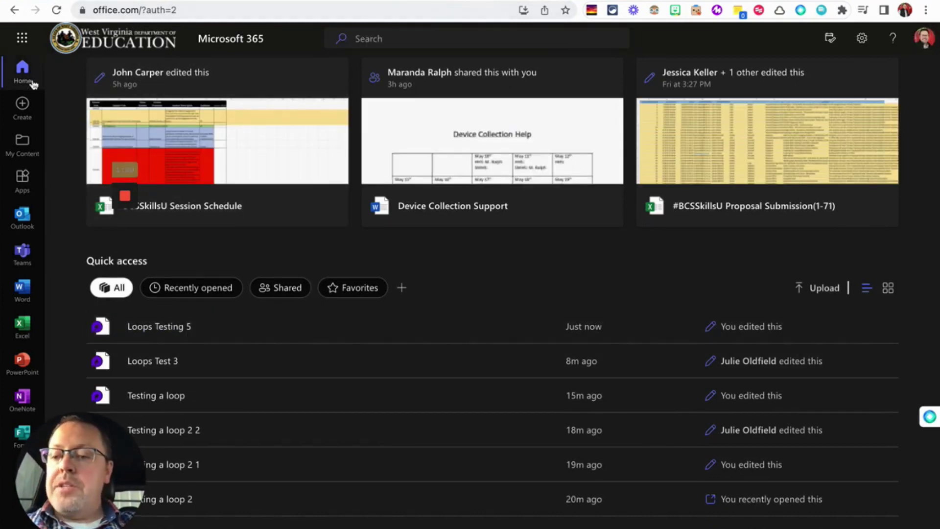
{"action": "scroll", "coordinate": [242, 328], "scroll_direction": "down", "scroll_amount": 2}
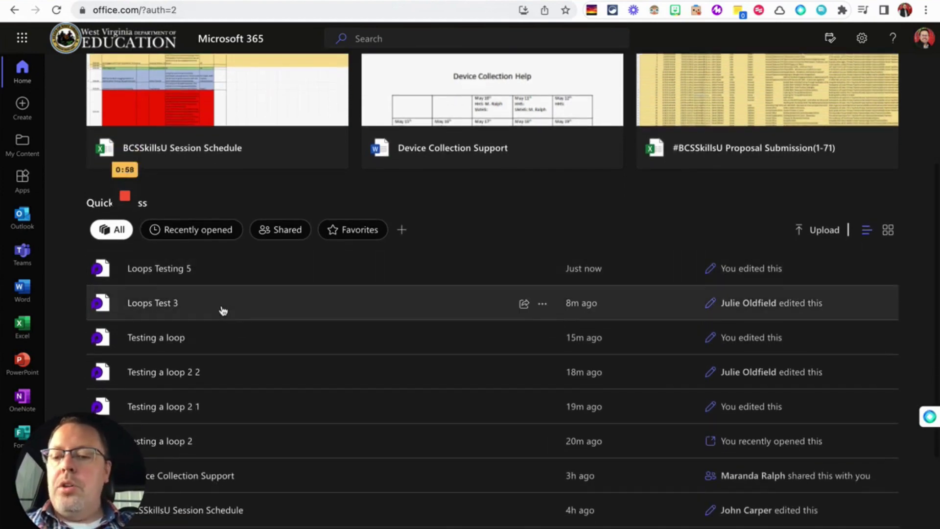
{"action": "scroll", "coordinate": [221, 304], "scroll_direction": "down", "scroll_amount": 2}
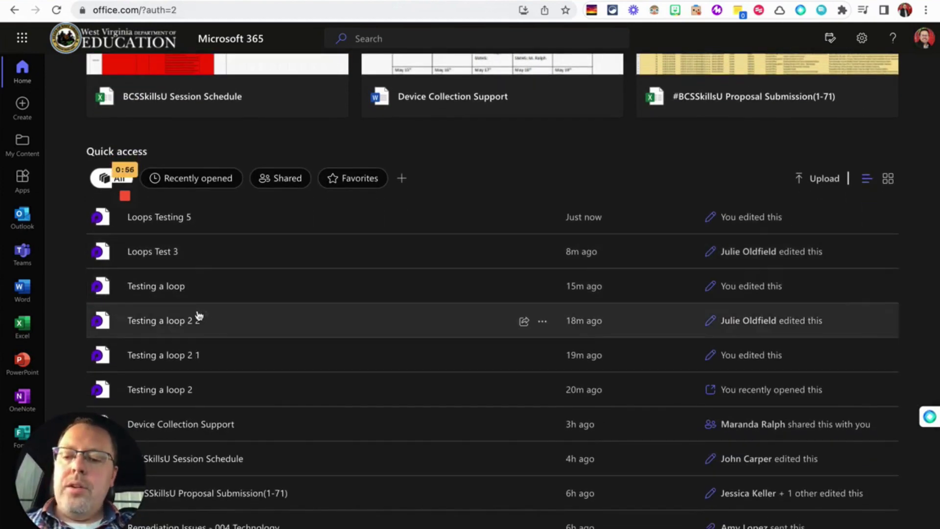